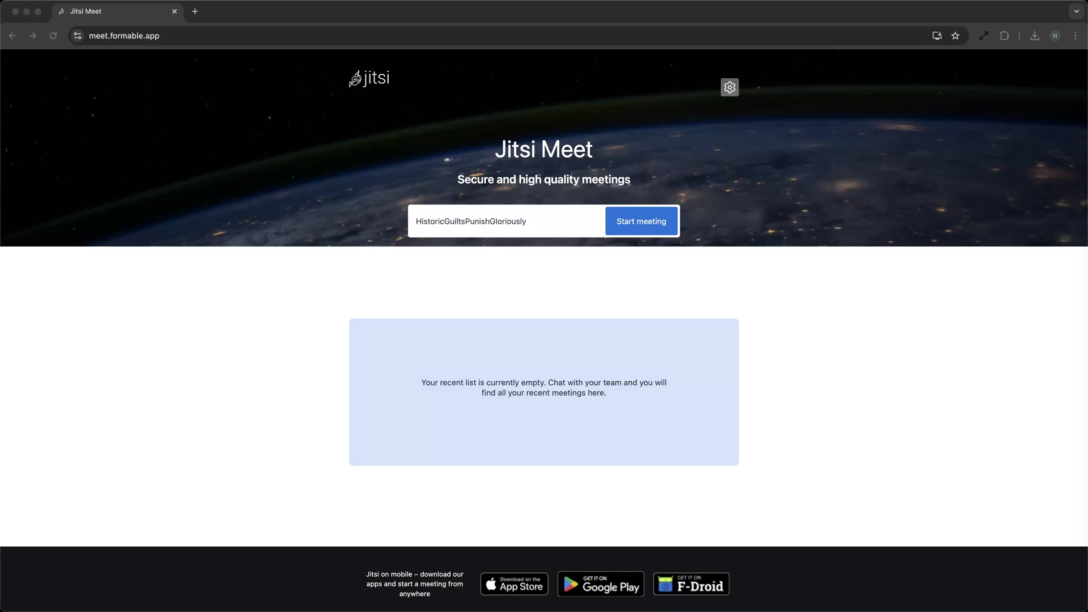
Focus the Jitsi Meet start page and begin editing the meeting name to 'formable'
left_click(514, 273)
left_click(528, 222)
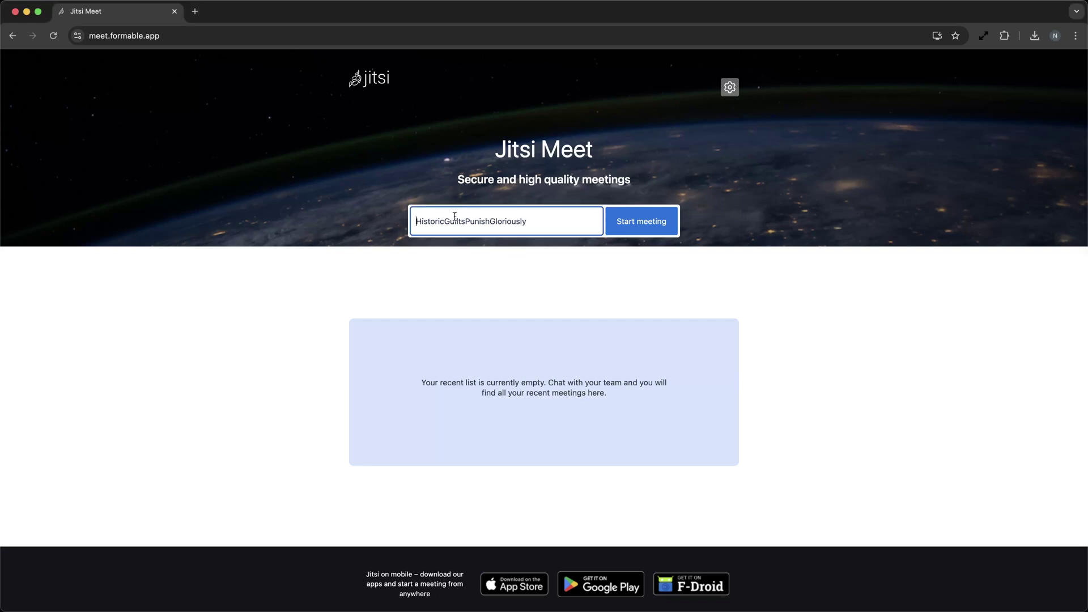
type("formable")
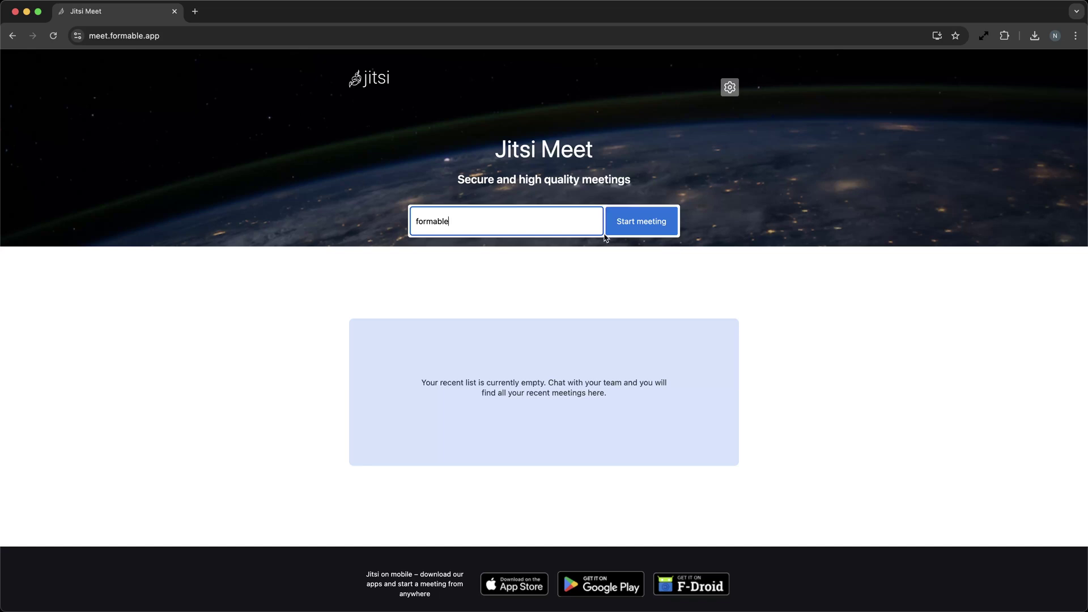
Start the meeting named 'formable' and reach its pre-join screen
left_click(652, 227)
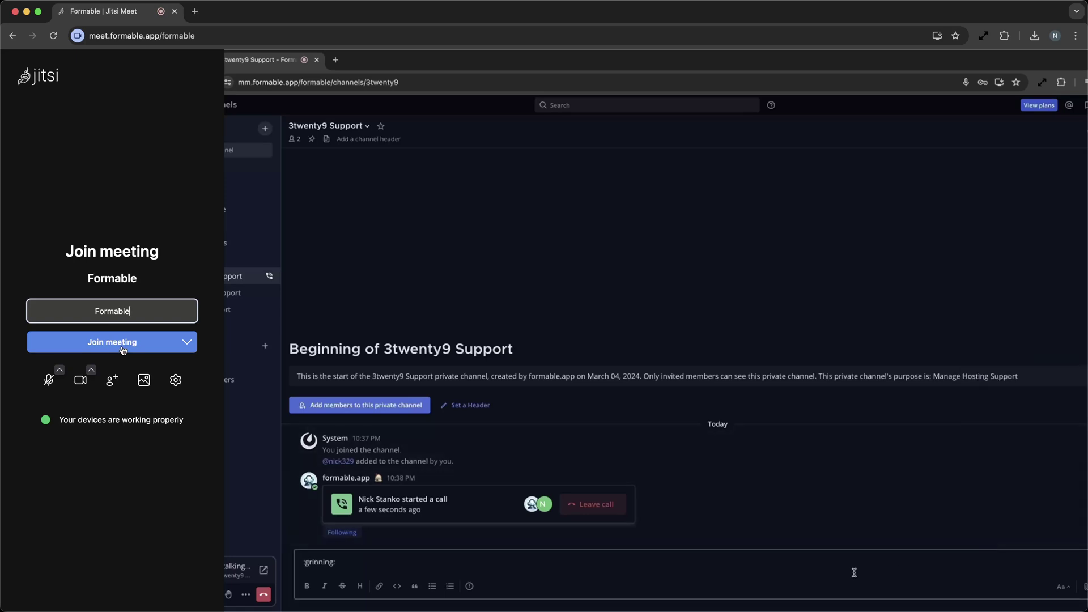
Join the Formable meeting and show Dog's video and the shared screen as equal tiles
left_click(123, 342)
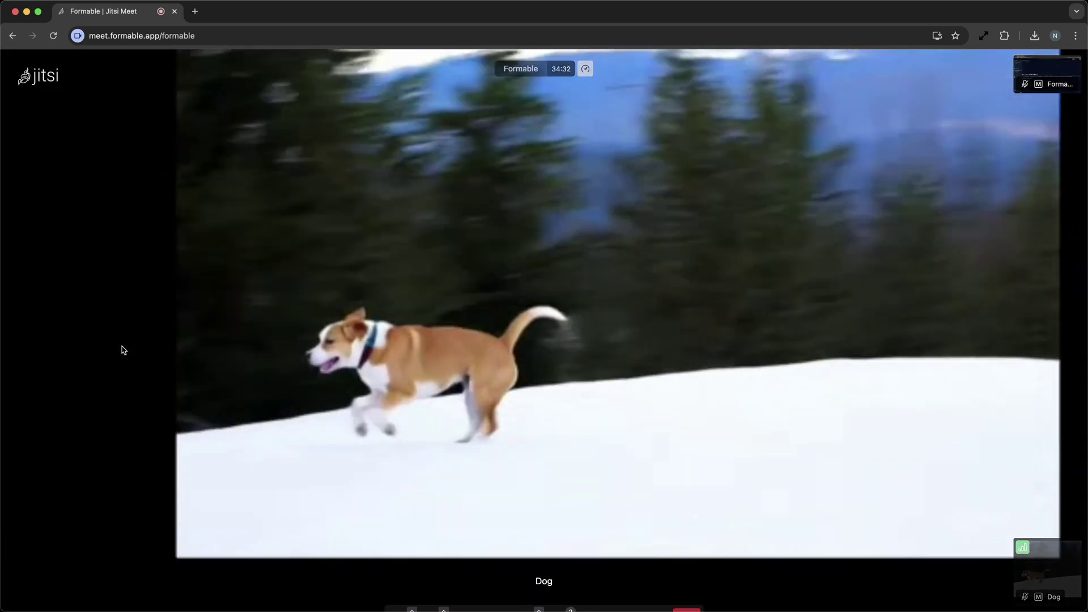
mouse_move(544, 341)
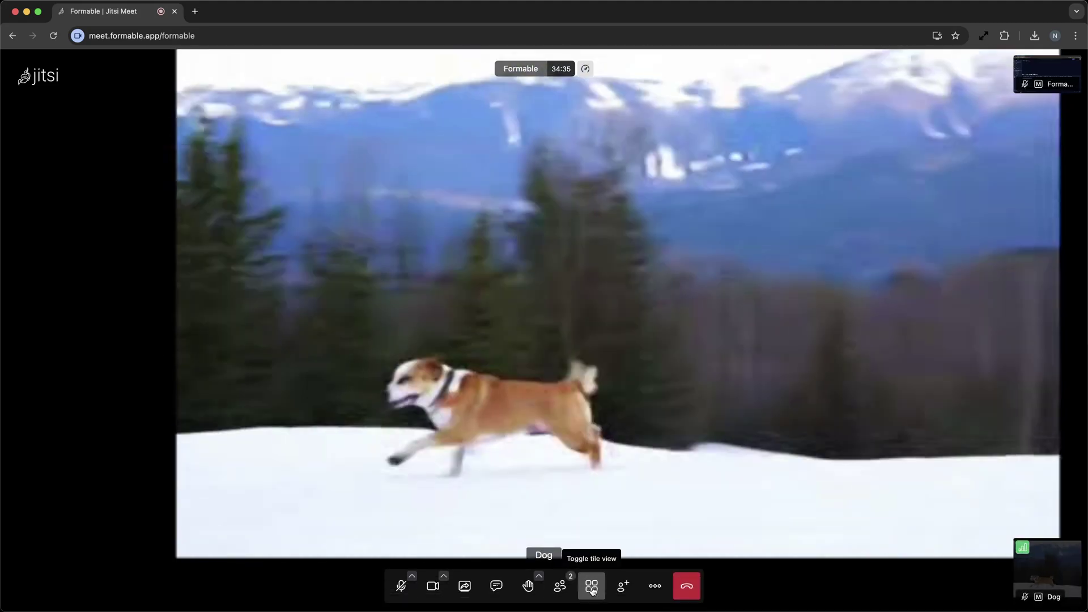
left_click(591, 585)
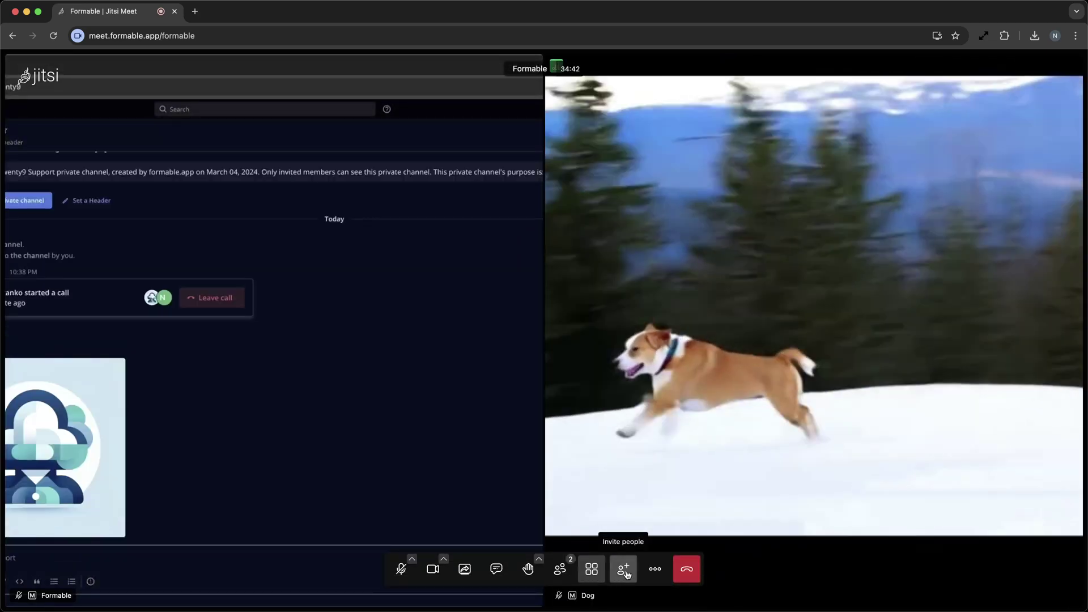
Show the participants pane listing Formable and Dog
left_click(624, 571)
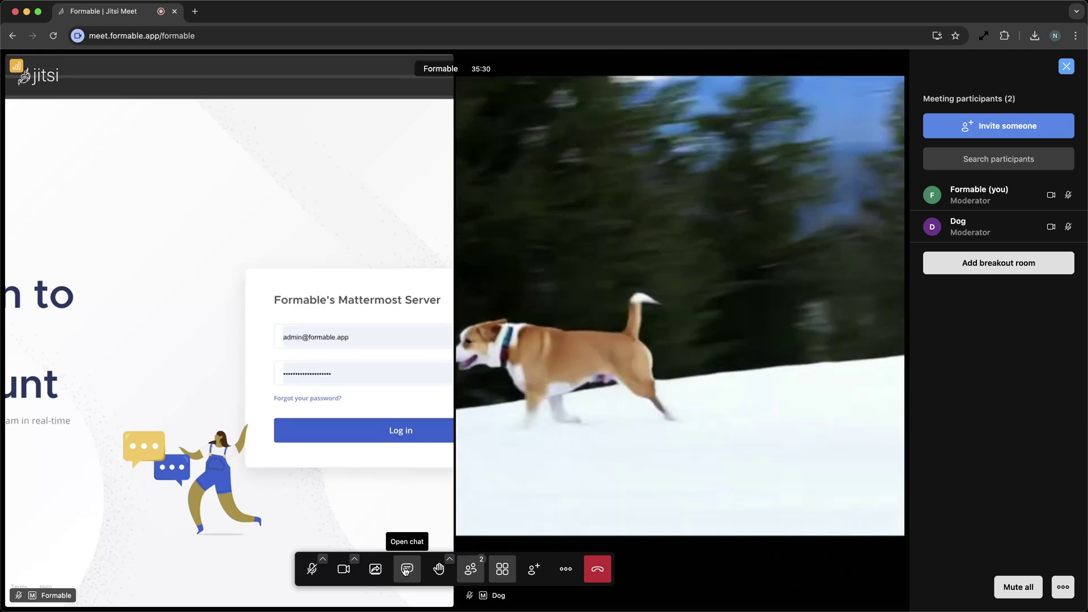
Send 'hello!' in the meeting chat and raise Formable's hand
left_click(407, 569)
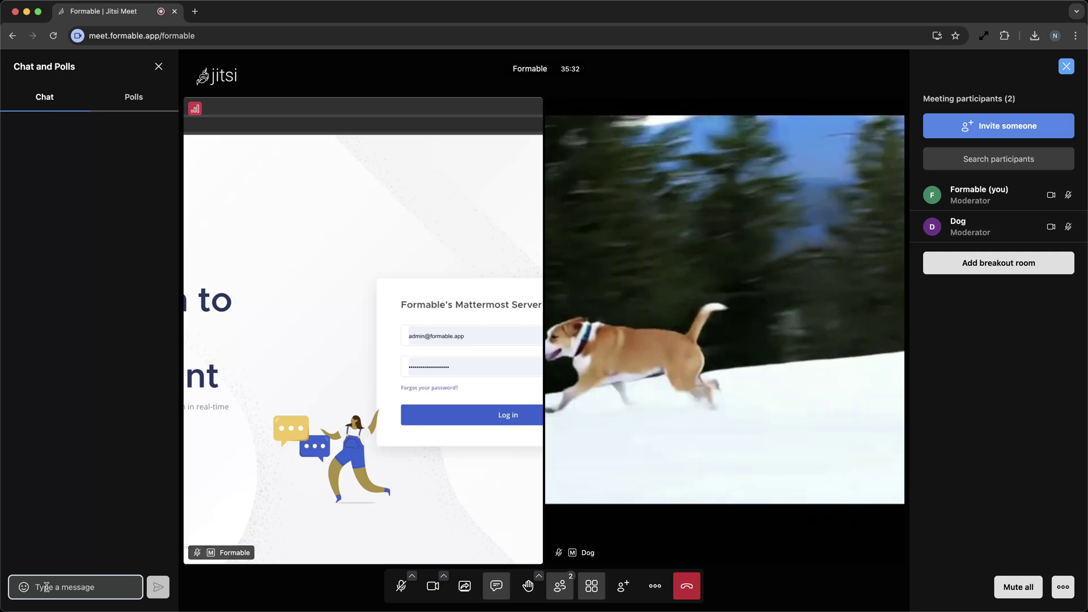
left_click(48, 586)
type("hello!")
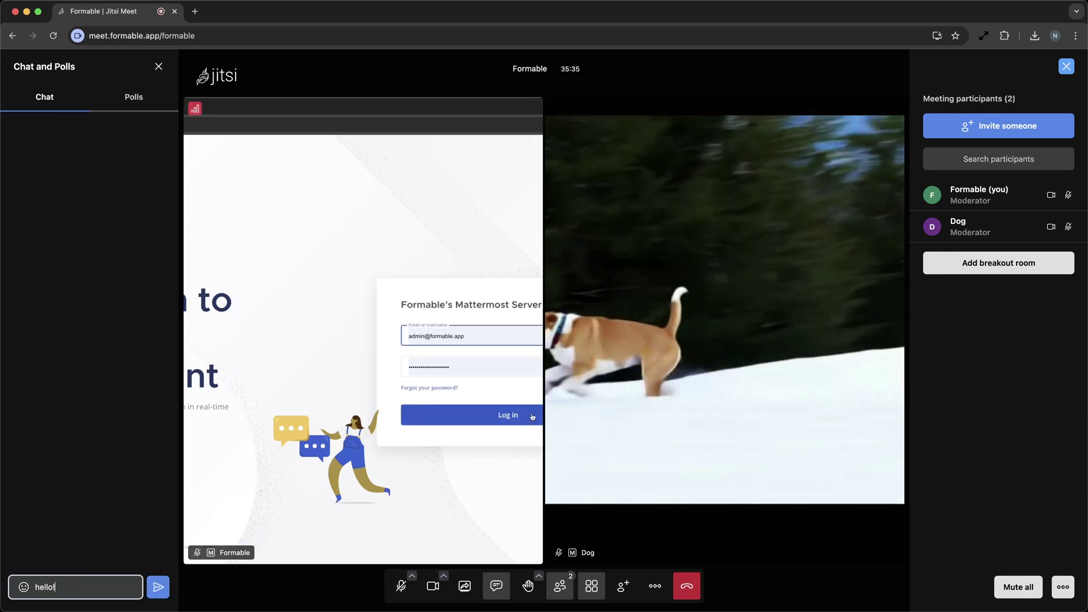
key("Return")
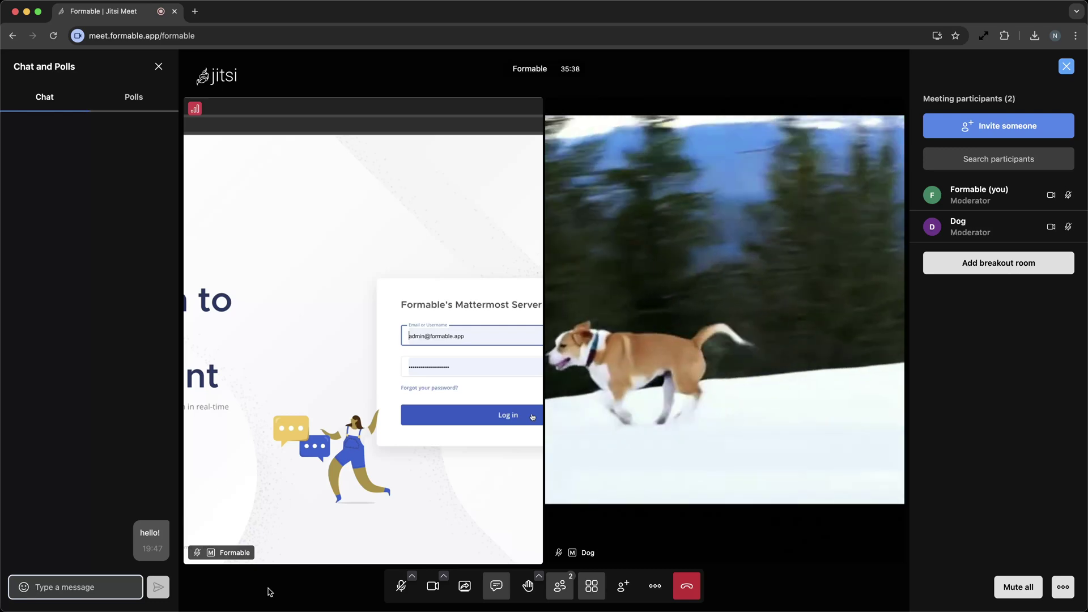
left_click(528, 586)
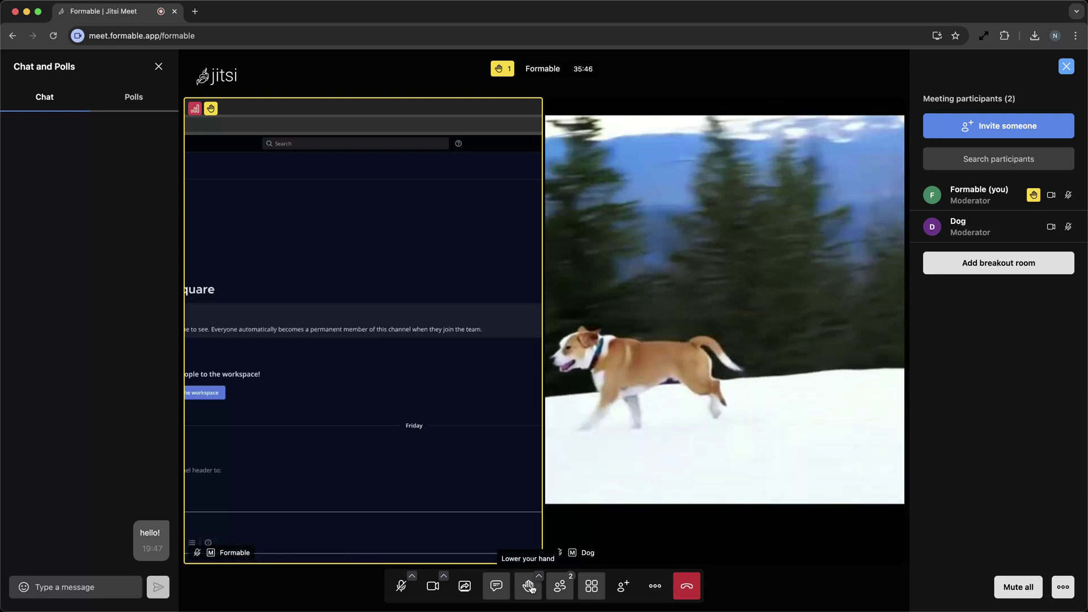
Enable End-to-End Encryption in Security options and close the dialog
left_click(655, 585)
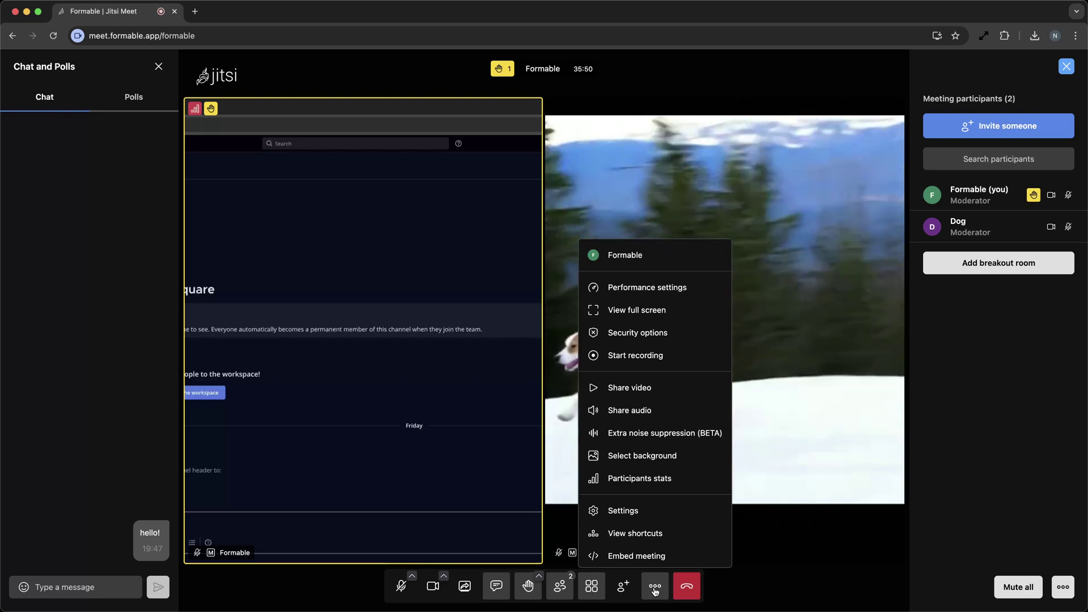
left_click(638, 333)
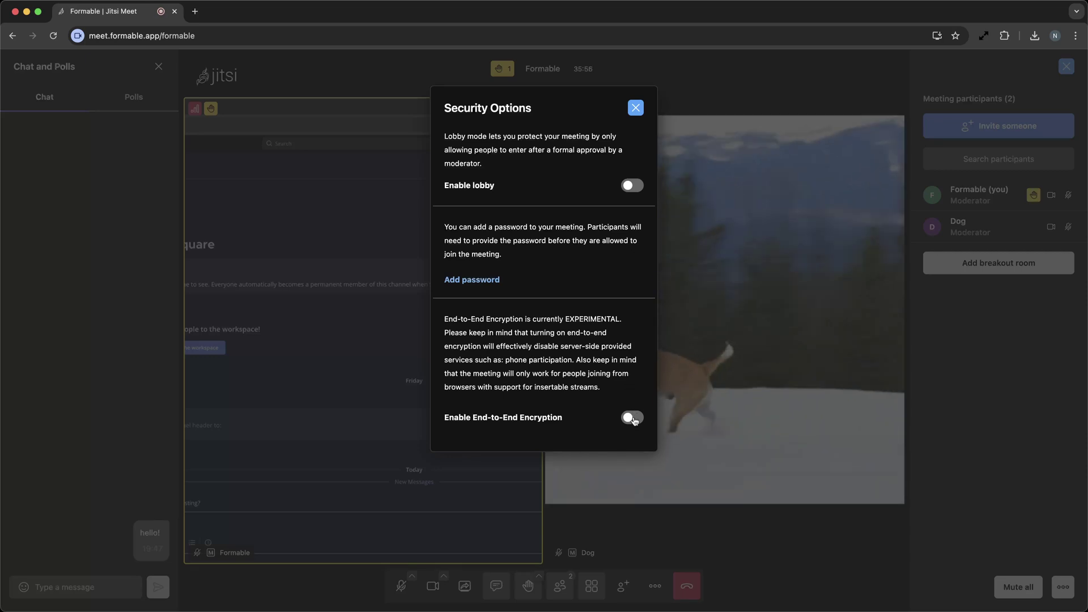
left_click(631, 418)
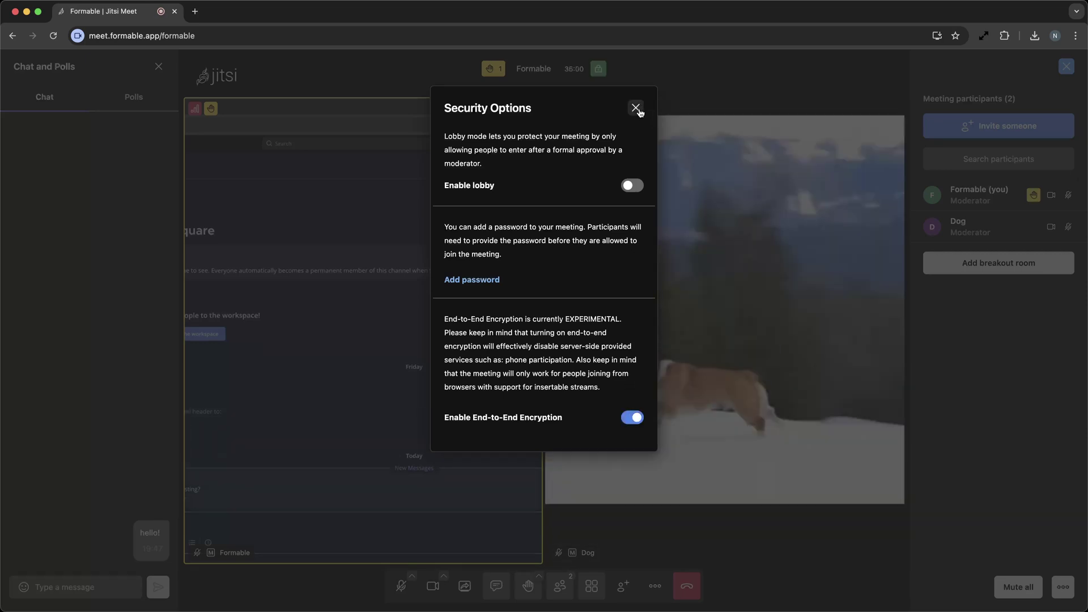
left_click(638, 109)
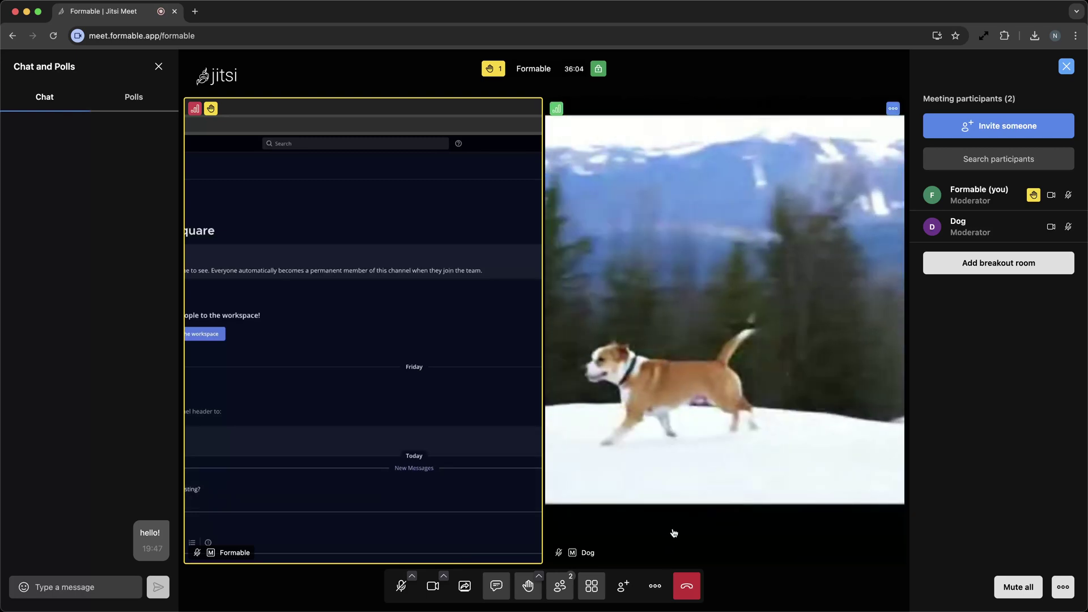
Dismiss the More actions menu and return to stage view with Dog's video large
left_click(655, 586)
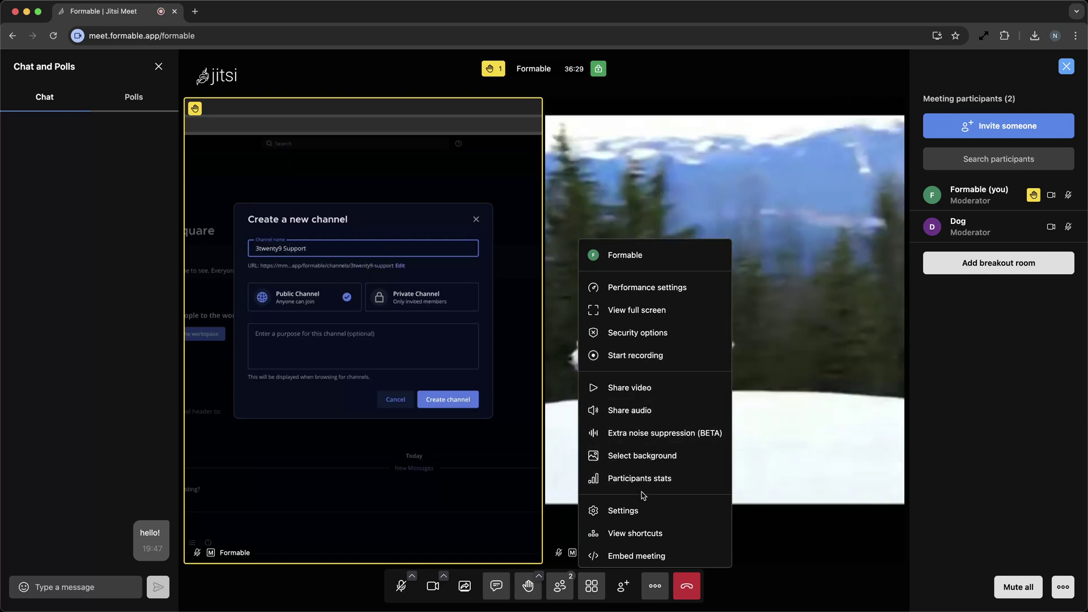
left_click(802, 579)
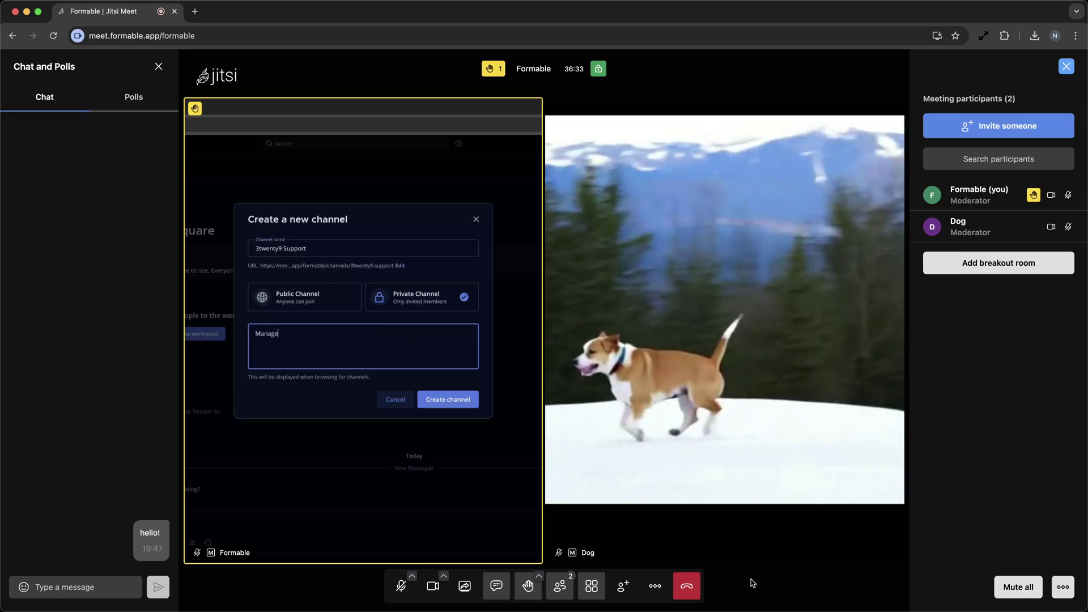
left_click(592, 585)
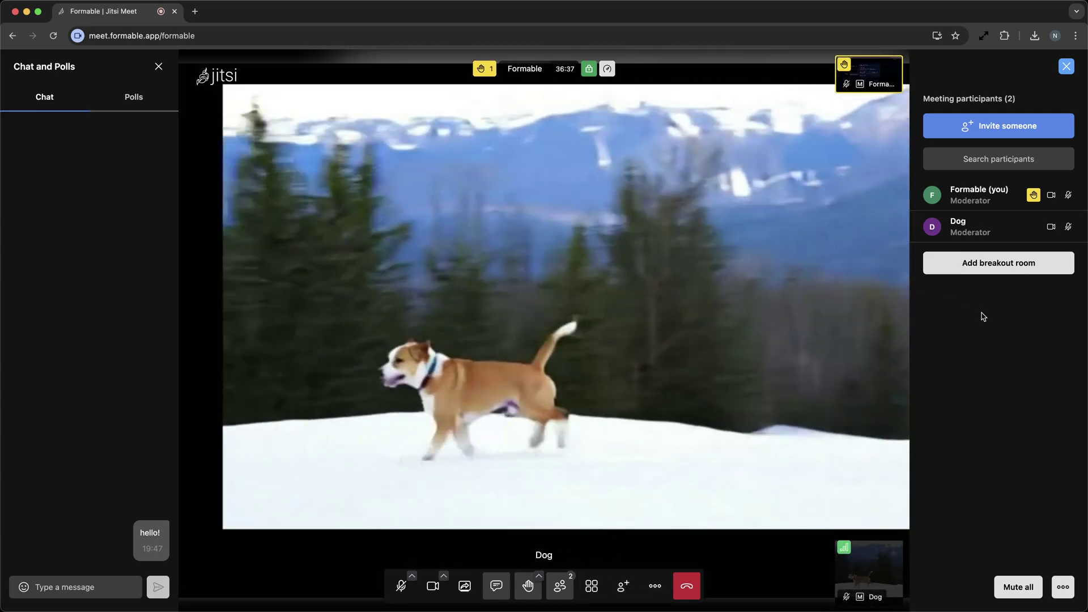
Pin the Formable shared-screen thumbnail to the main stage, briefly showing More actions
left_click(874, 77)
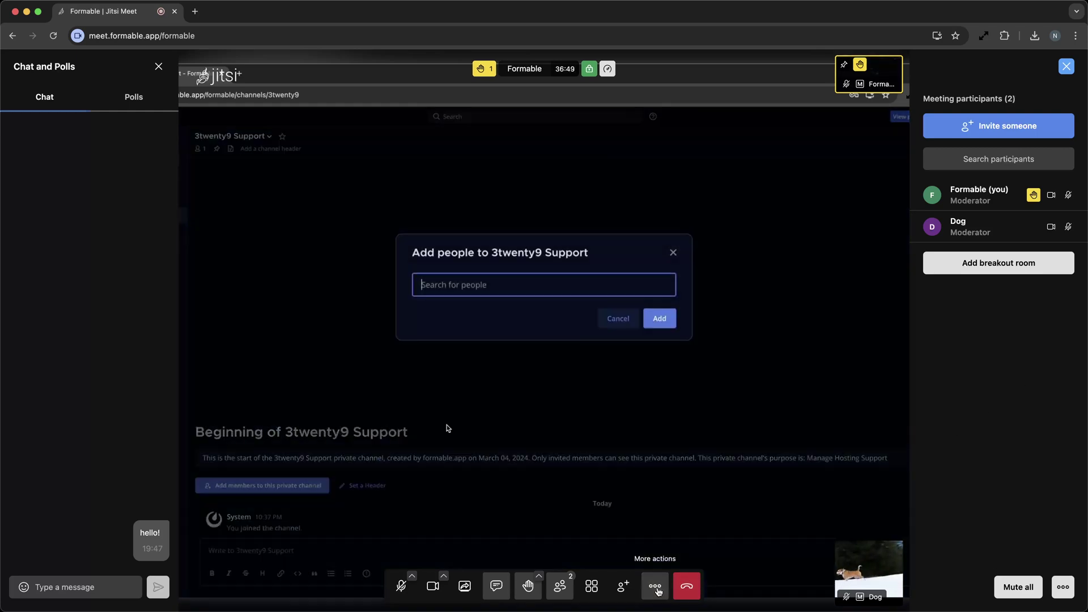
left_click(656, 587)
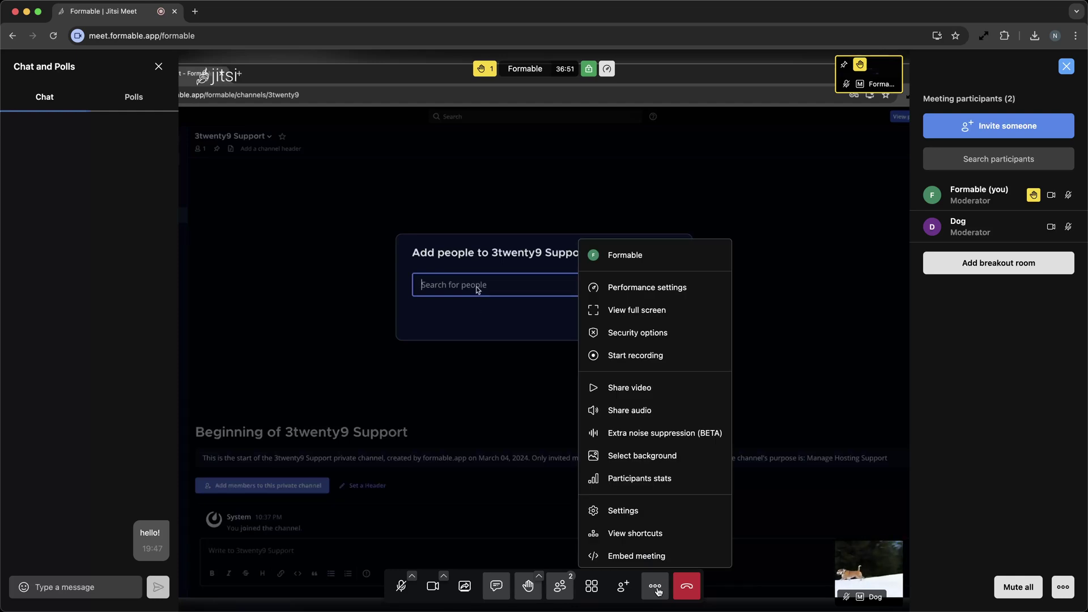
left_click(656, 587)
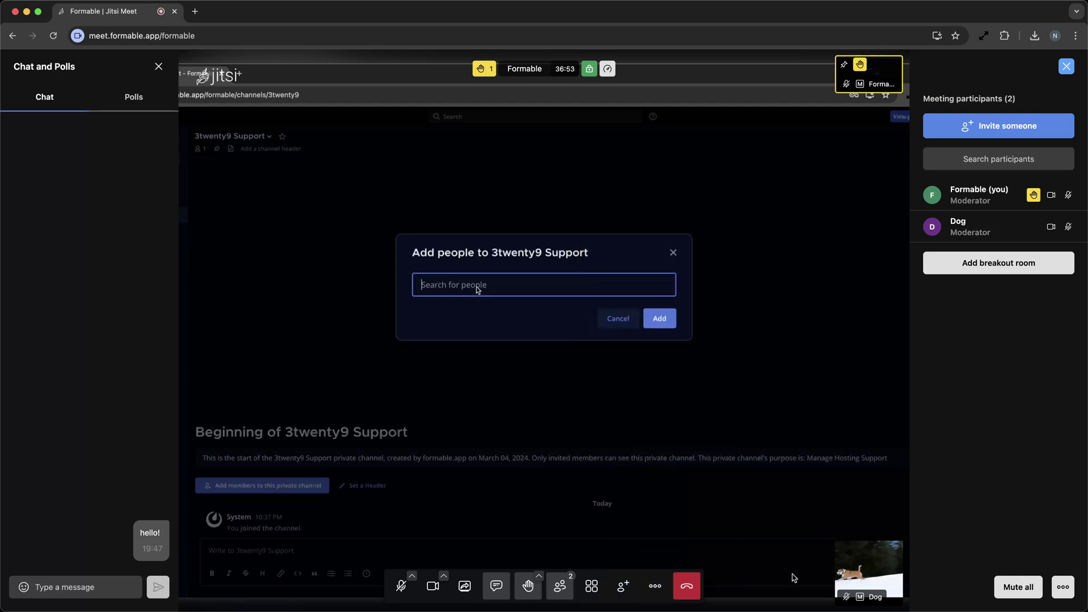